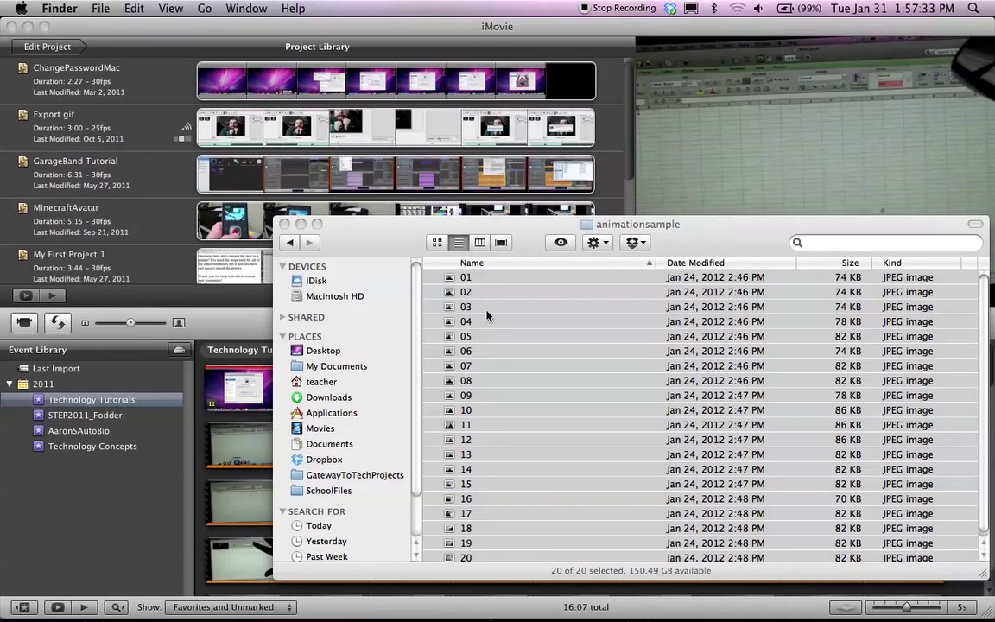
Step: Preview the stills full size, stepping forward and back to still 01, then close the preview
{"action": "key", "text": "Up"}
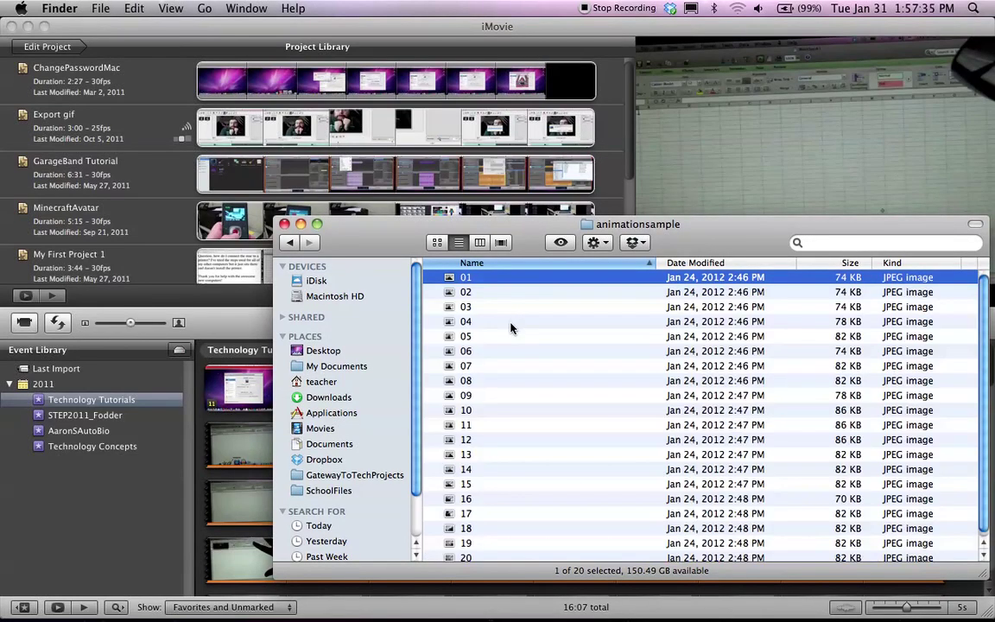
{"action": "key", "text": "Down"}
{"action": "key", "text": "Down"}
{"action": "key", "text": "space"}
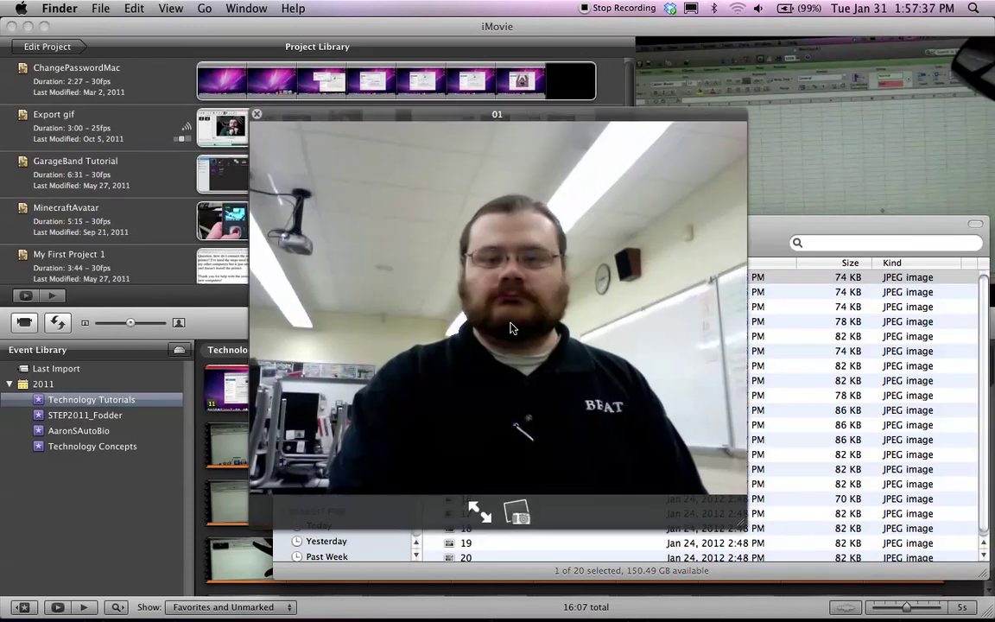
{"action": "key", "text": "Down"}
{"action": "key", "text": "Down"}
{"action": "key", "text": "Down"}
{"action": "key", "text": "Down"}
{"action": "key", "text": "Down"}
{"action": "key", "text": "Down"}
{"action": "key", "text": "Down"}
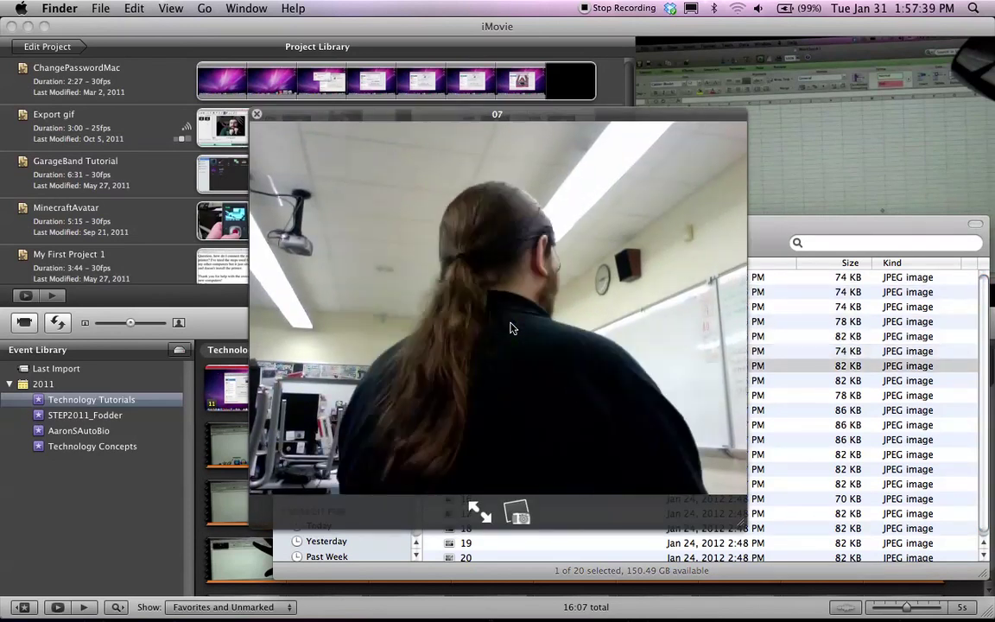
{"action": "key", "text": "Down"}
{"action": "key", "text": "Down"}
{"action": "key", "text": "Down"}
{"action": "key", "text": "Down"}
{"action": "key", "text": "Down"}
{"action": "key", "text": "Down"}
{"action": "key", "text": "Down"}
{"action": "key", "text": "Down"}
{"action": "key", "text": "Down"}
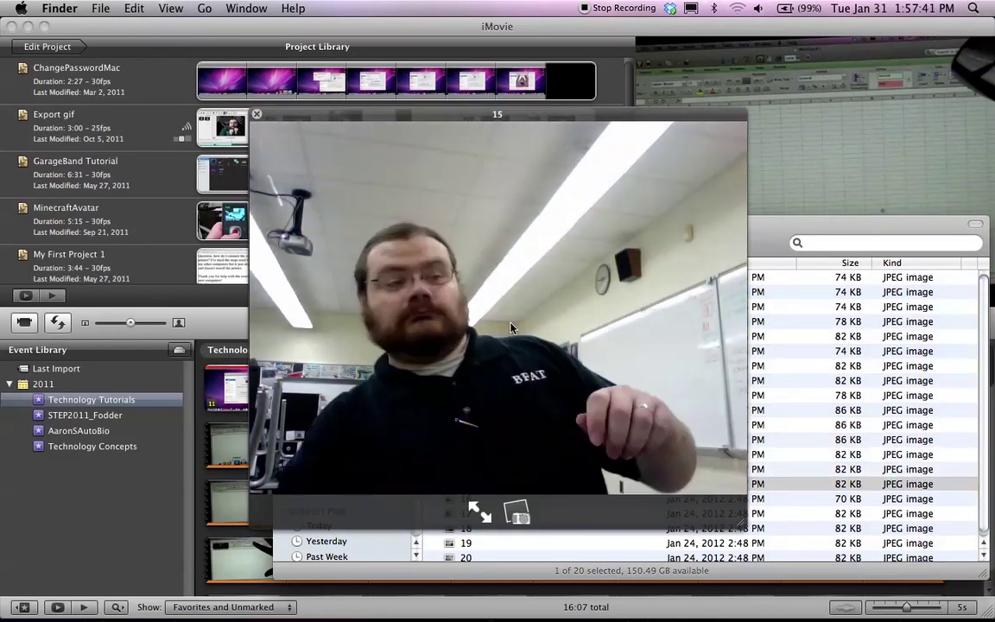
{"action": "key", "text": "Up"}
{"action": "key", "text": "Up"}
{"action": "key", "text": "Up"}
{"action": "key", "text": "Up"}
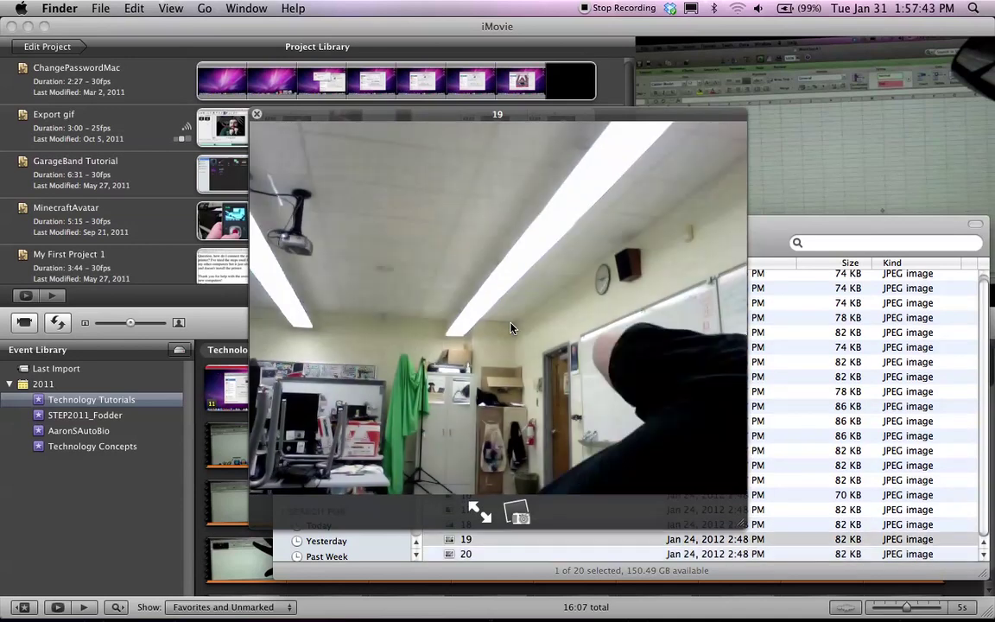
{"action": "key", "text": "Up"}
{"action": "key", "text": "Up"}
{"action": "key", "text": "Up"}
{"action": "key", "text": "Up"}
{"action": "key", "text": "Up"}
{"action": "key", "text": "Up"}
{"action": "key", "text": "Up"}
{"action": "key", "text": "Up"}
{"action": "key", "text": "Up"}
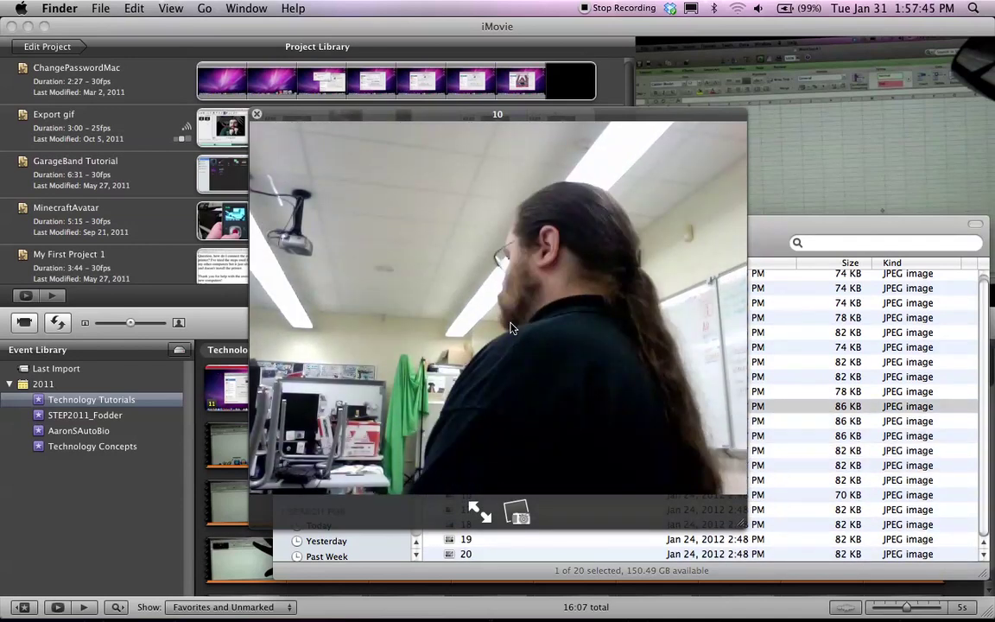
{"action": "key", "text": "Up"}
{"action": "key", "text": "Up"}
{"action": "key", "text": "Up"}
{"action": "key", "text": "Up"}
{"action": "key", "text": "Up"}
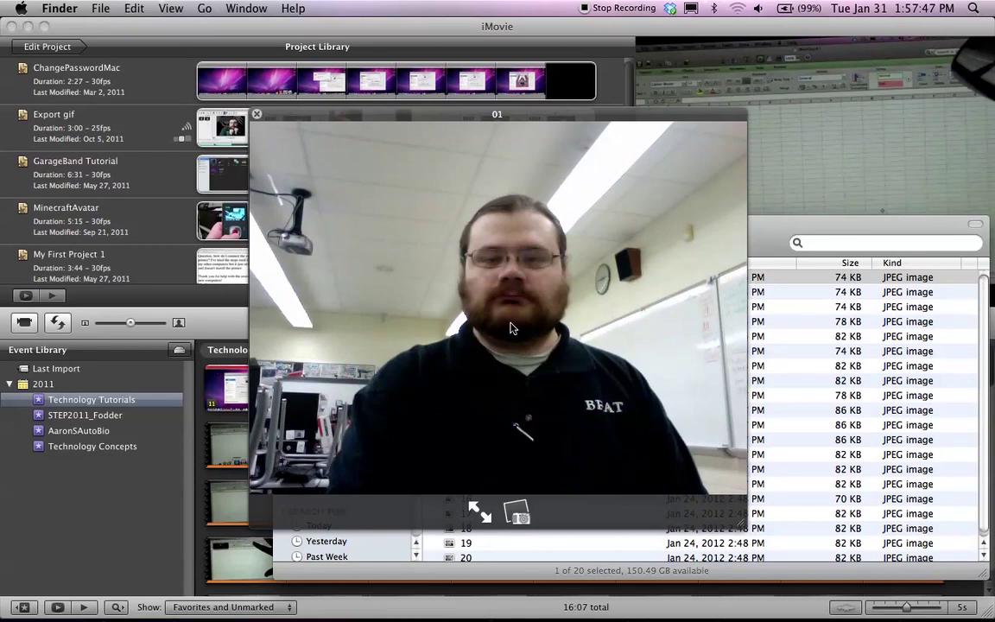
{"action": "key", "text": "space"}
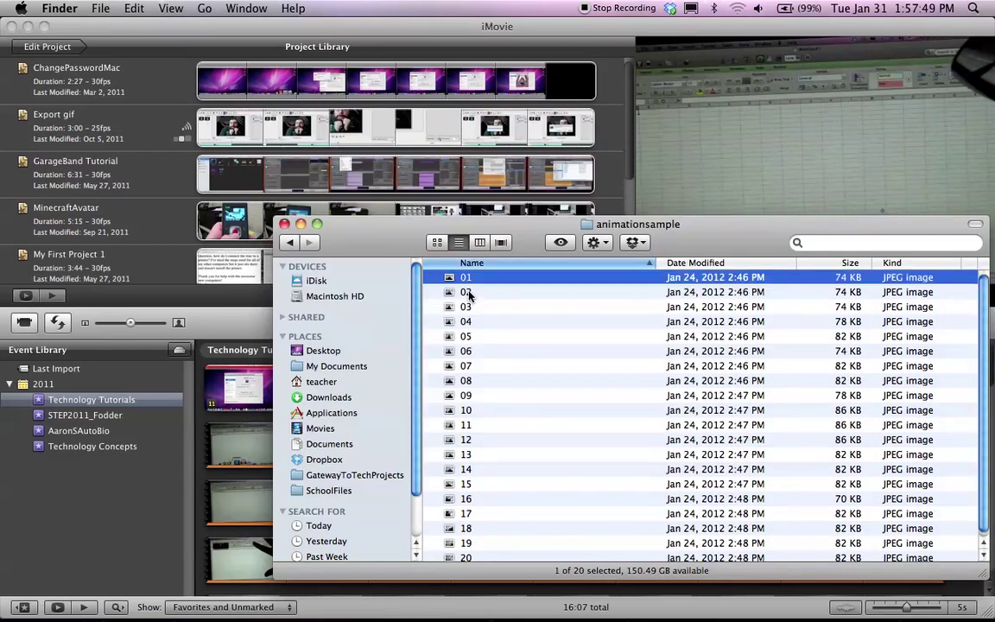
Step: Inspect still 02 full size, then return to iMovie and begin a new project
{"action": "scroll", "coordinate": [469, 296], "scroll_direction": "down", "scroll_amount": 1}
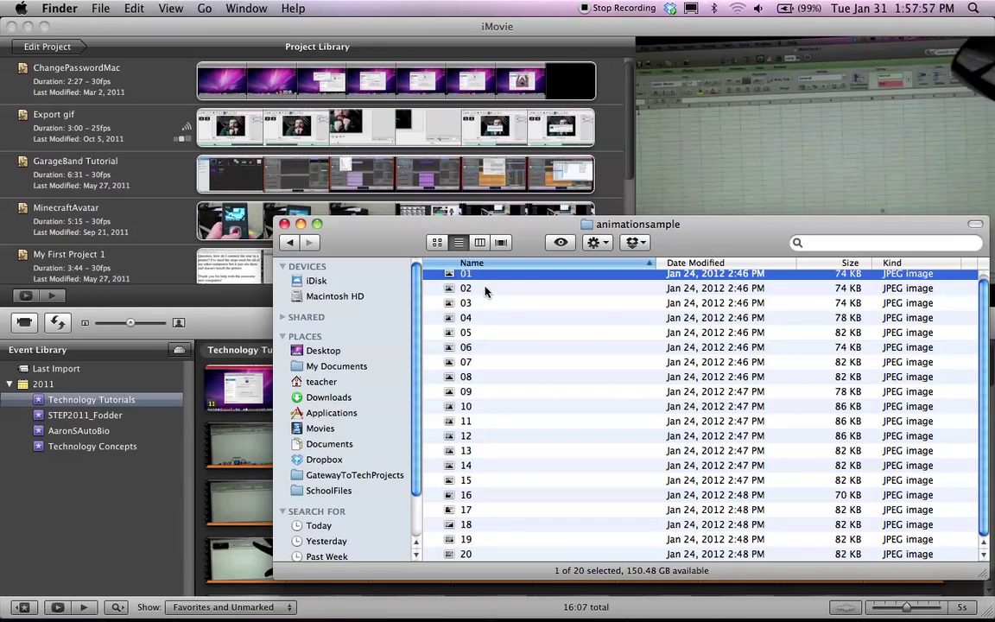
{"action": "left_click", "coordinate": [487, 291]}
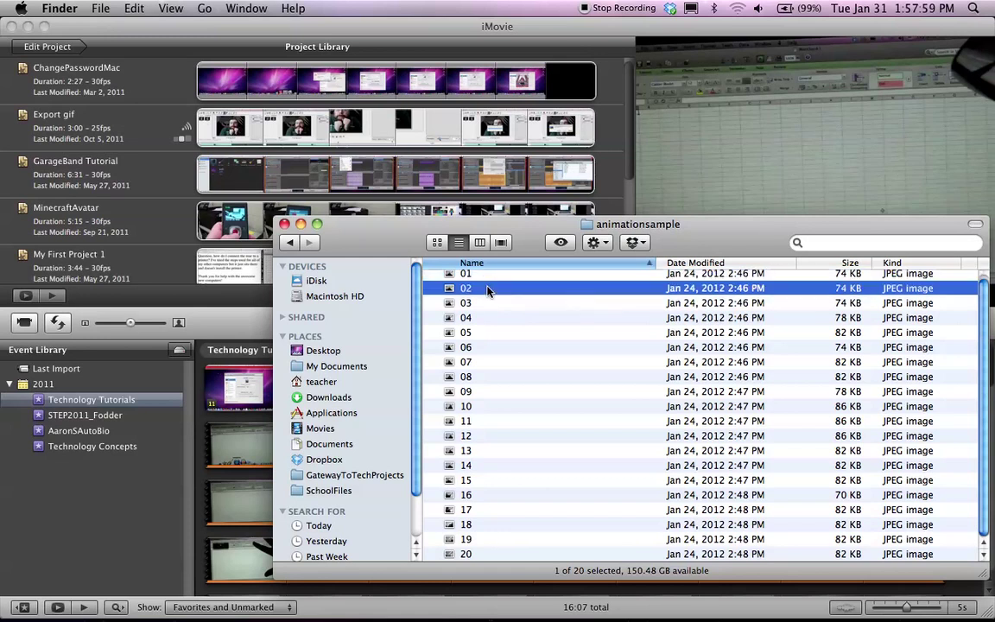
{"action": "key", "text": "space"}
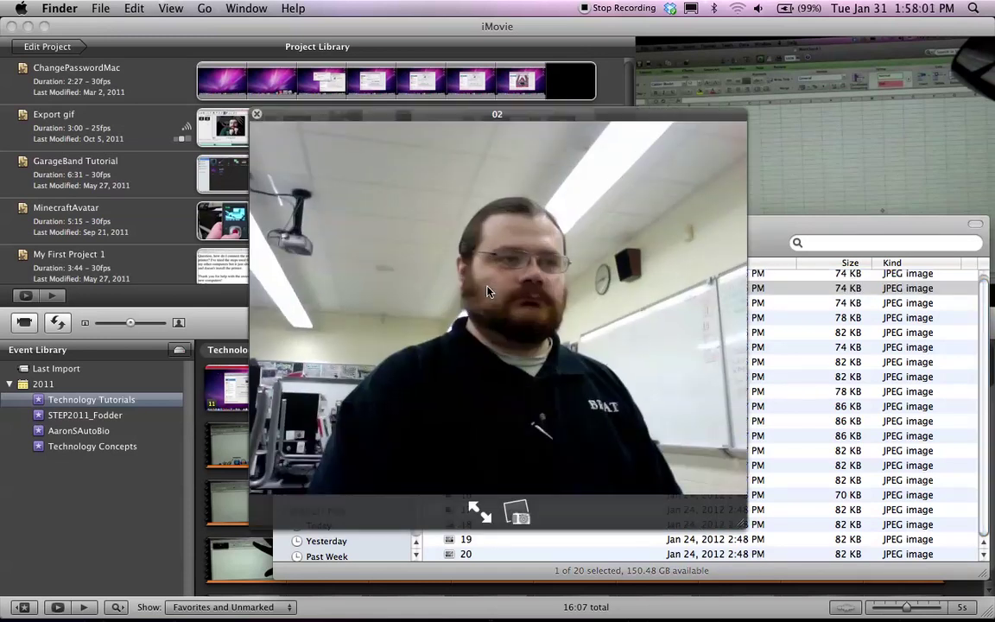
{"action": "left_click", "coordinate": [257, 114]}
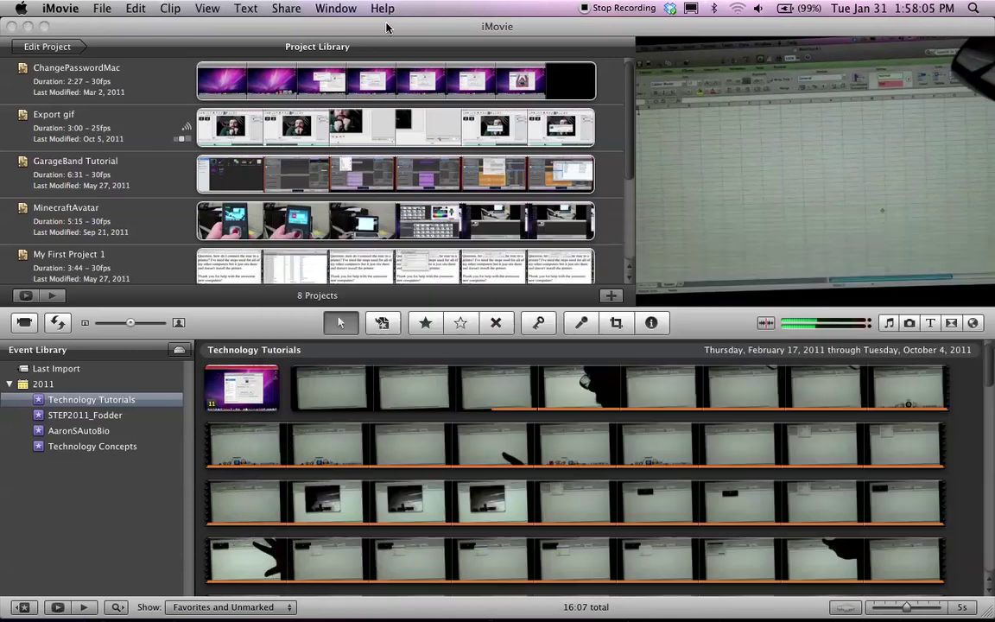
{"action": "left_click", "coordinate": [351, 25]}
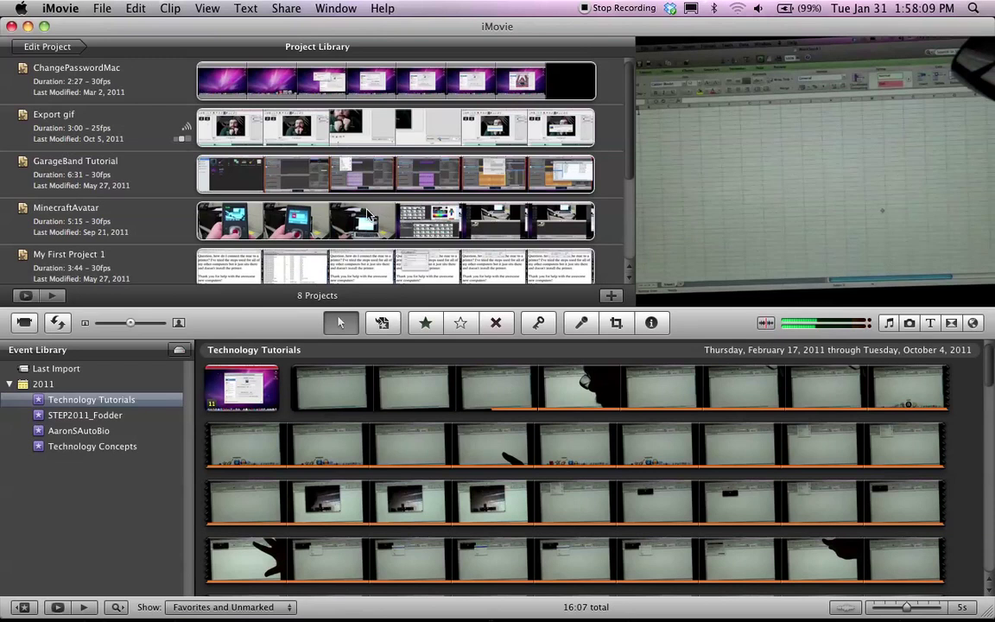
{"action": "left_click", "coordinate": [611, 296]}
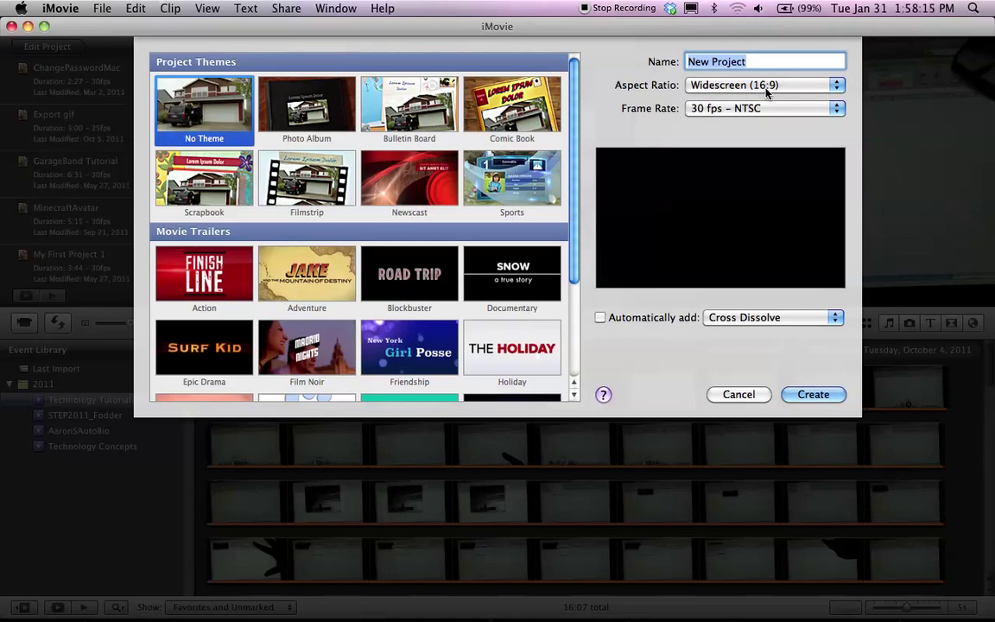
Step: Change the aspect ratio from Widescreen to Standard (4:3) and create New Project
{"action": "left_click", "coordinate": [764, 90]}
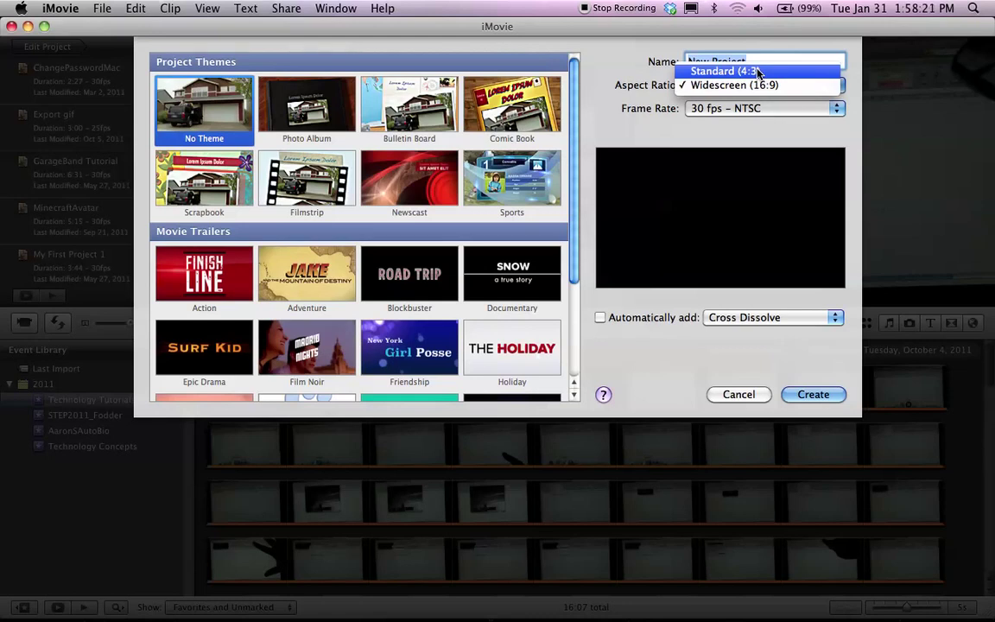
{"action": "left_click", "coordinate": [757, 73]}
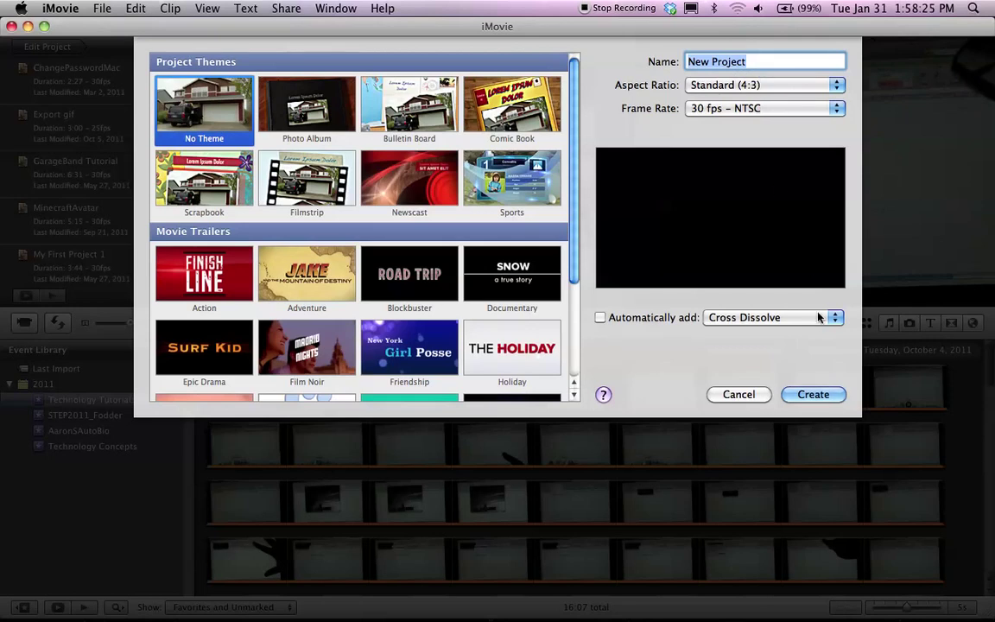
{"action": "left_click", "coordinate": [811, 396]}
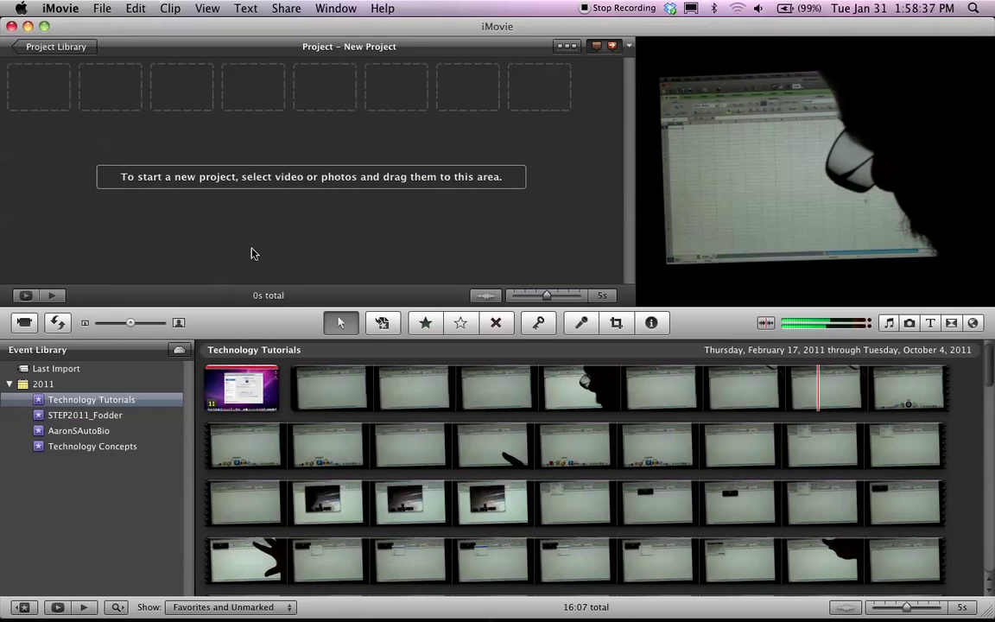
Step: Select all 20 animationsample stills in Finder and drag them into New Project
{"action": "key", "text": "super+Tab"}
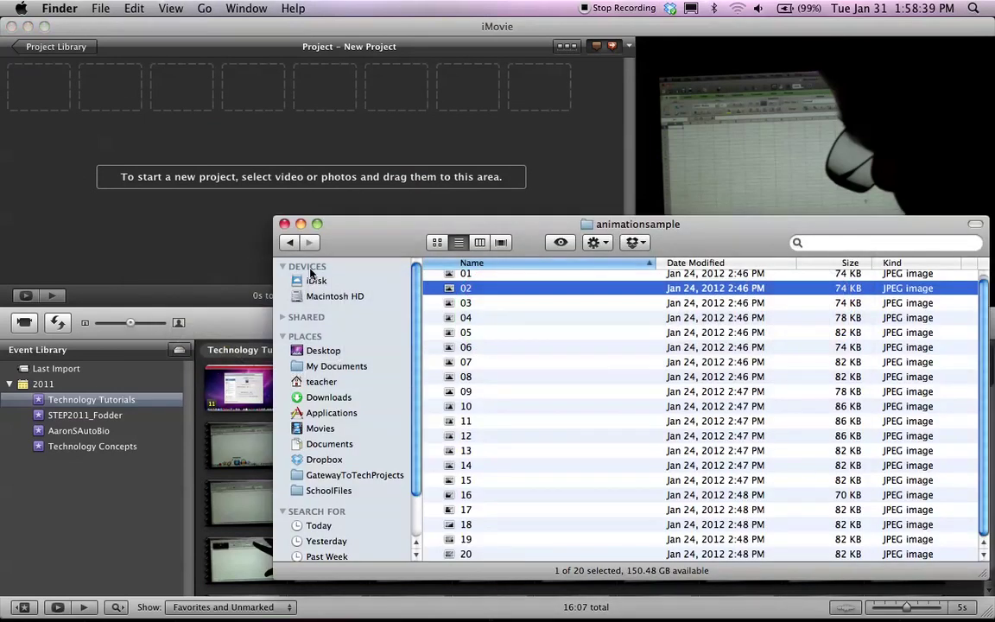
{"action": "mouse_move", "coordinate": [380, 237]}
{"action": "left_mouse_down"}
{"action": "mouse_move", "coordinate": [450, 194]}
{"action": "mouse_move", "coordinate": [395, 240]}
{"action": "left_mouse_up"}
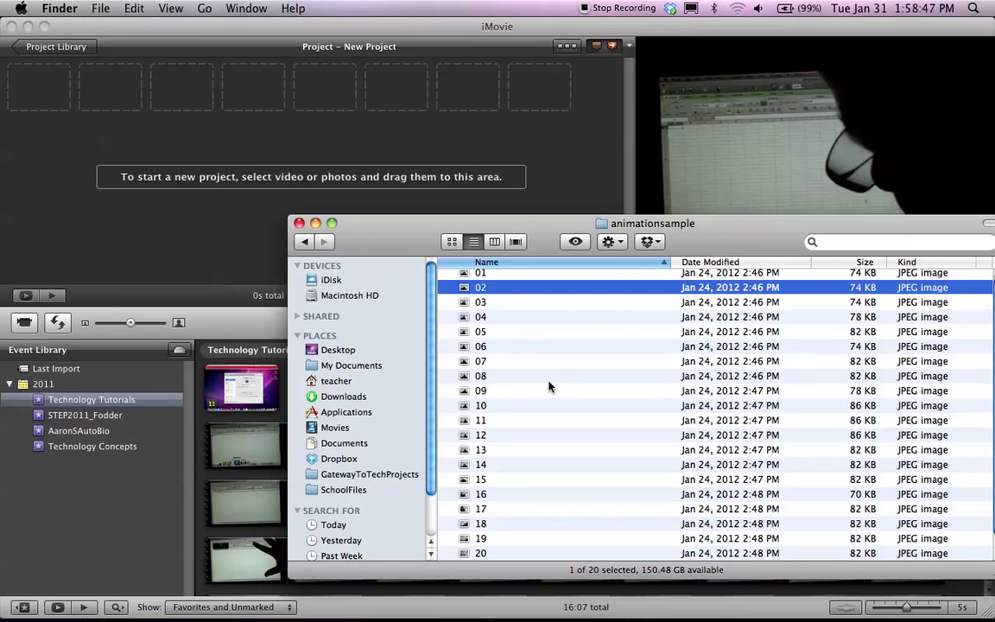
{"action": "key", "text": "super+a"}
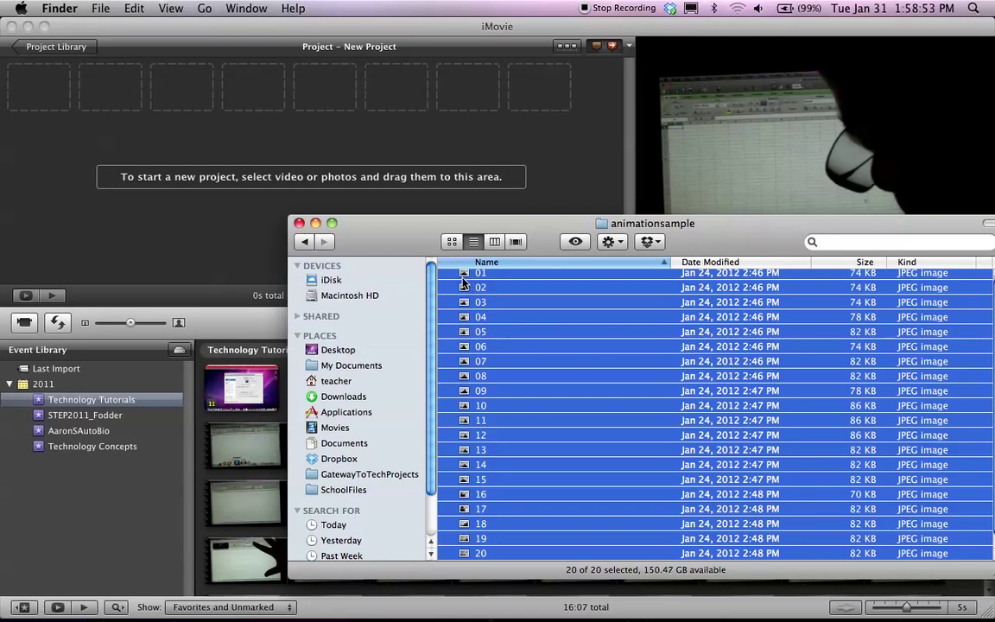
{"action": "left_click_drag", "start_coordinate": [465, 291], "coordinate": [138, 89]}
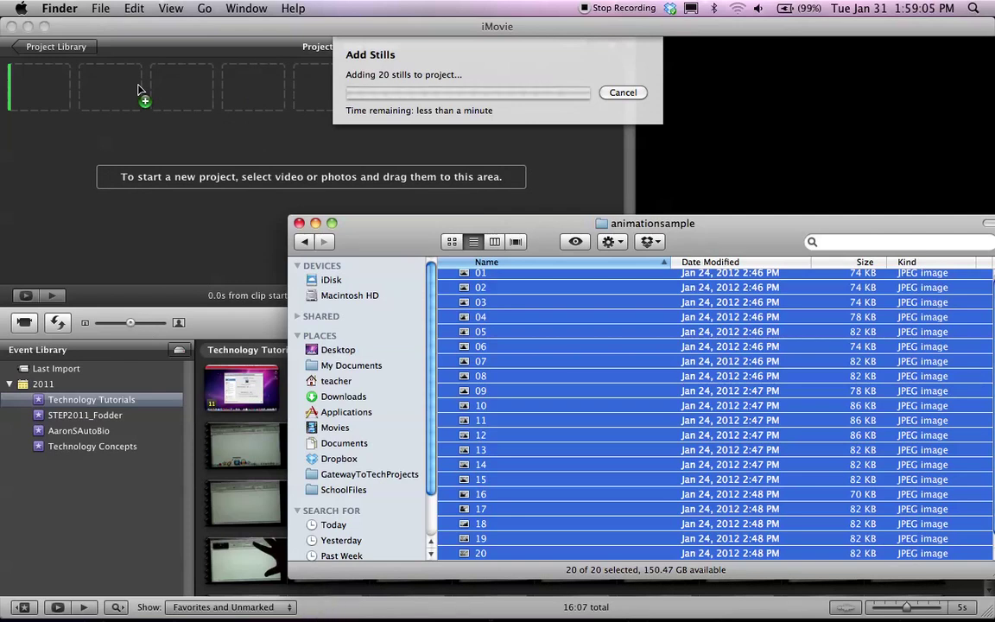
Step: Return to iMovie and select all 20 clips in New Project
{"action": "left_click", "coordinate": [115, 89]}
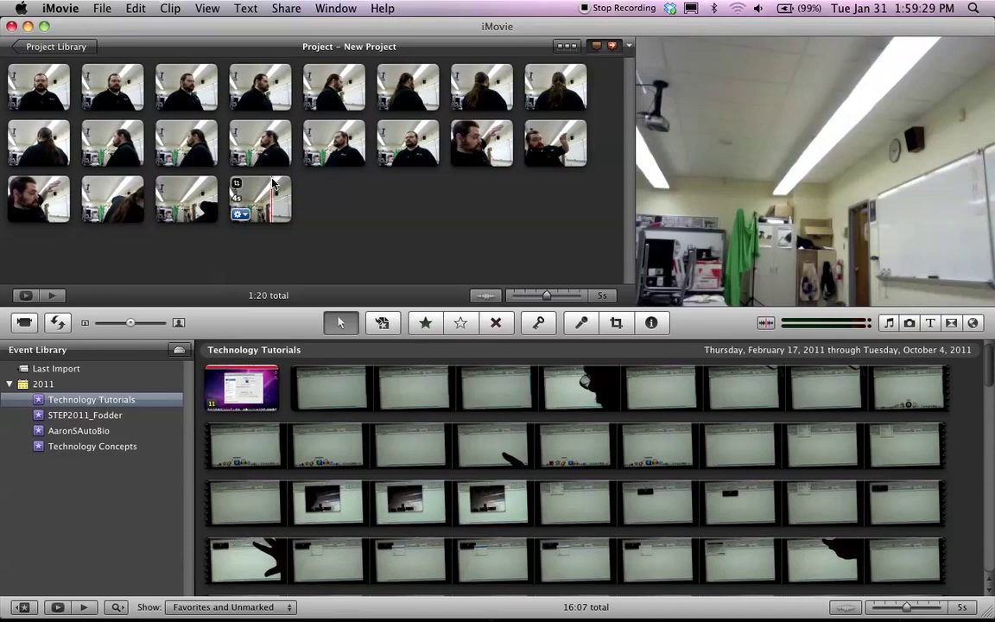
{"action": "key", "text": "super+a"}
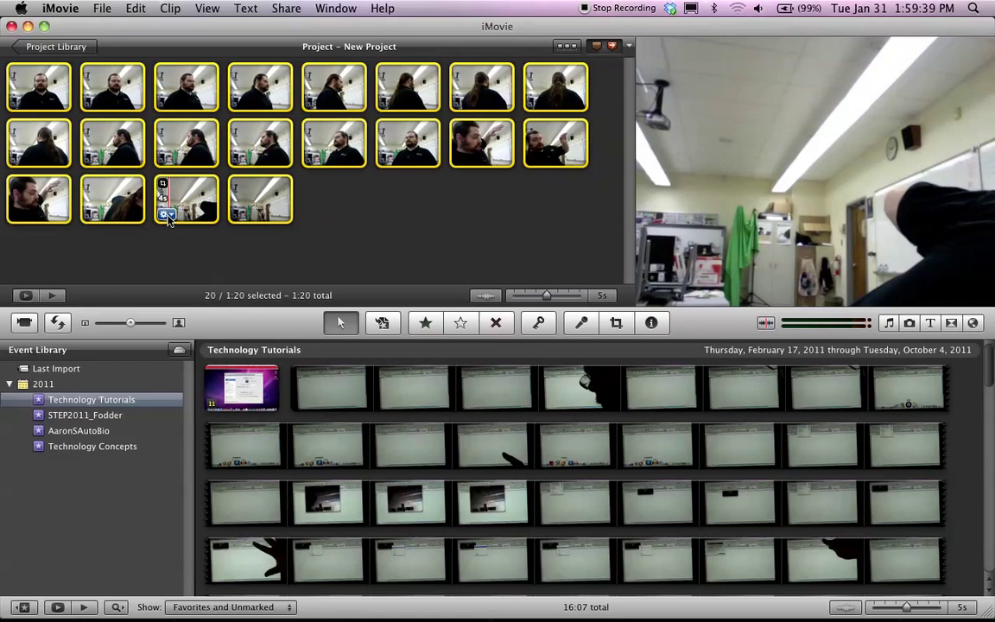
Step: Set the crop of all 20 selected clips to Fit instead of Ken Burns
{"action": "left_click", "coordinate": [164, 214]}
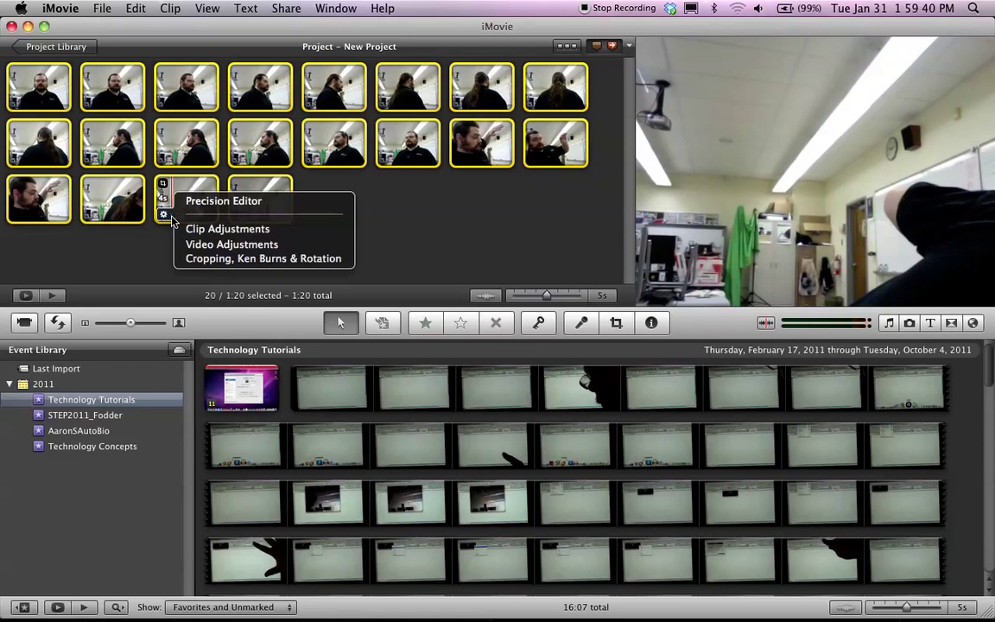
{"action": "left_click", "coordinate": [200, 259]}
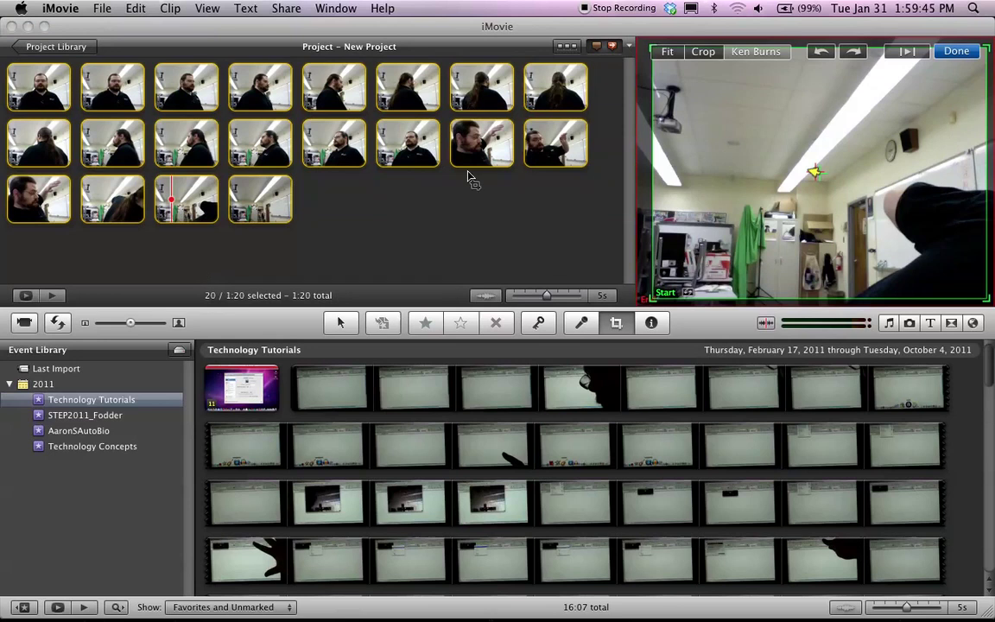
{"action": "left_click", "coordinate": [666, 54]}
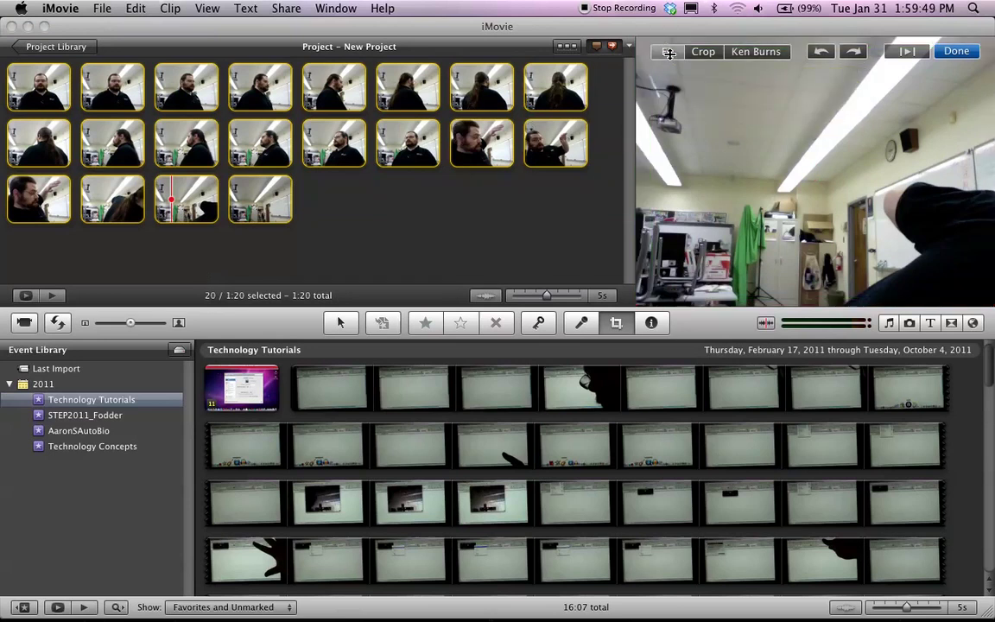
{"action": "left_click", "coordinate": [956, 53]}
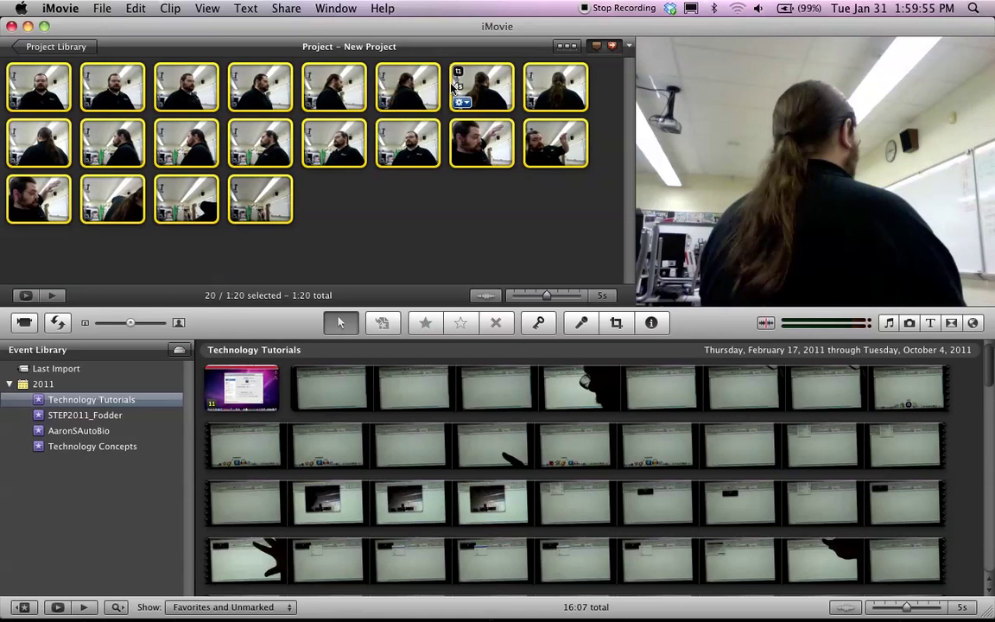
Step: Change every still's duration from 4.0s to 0.1s and play the 2.6s project
{"action": "left_click", "coordinate": [91, 102]}
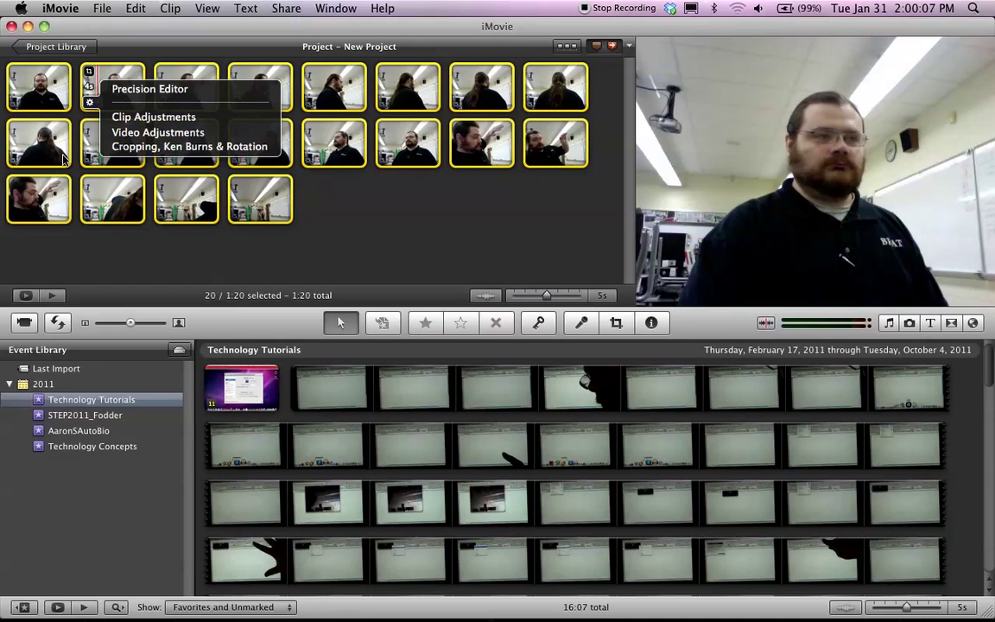
{"action": "left_click", "coordinate": [144, 118]}
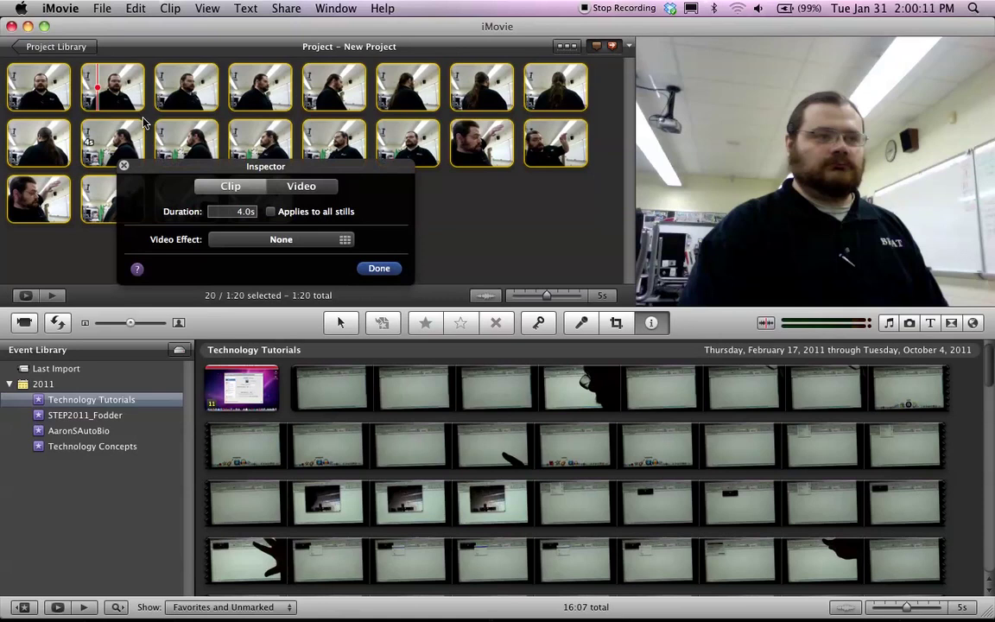
{"action": "left_click", "coordinate": [236, 214]}
{"action": "left_click_drag", "start_coordinate": [236, 214], "coordinate": [248, 213]}
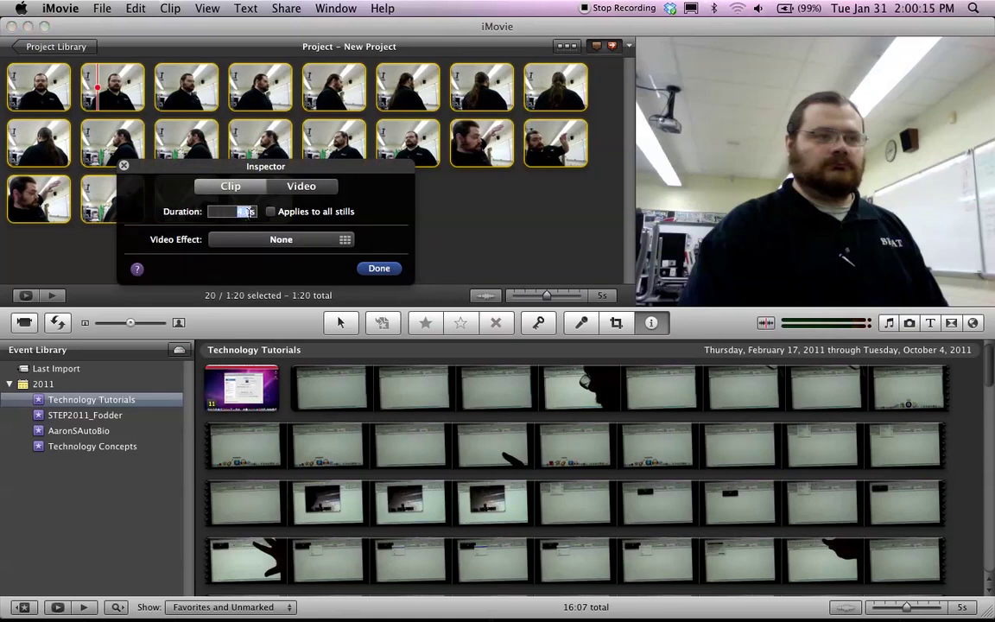
{"action": "key", "text": "BackSpace"}
{"action": "left_click", "coordinate": [379, 269]}
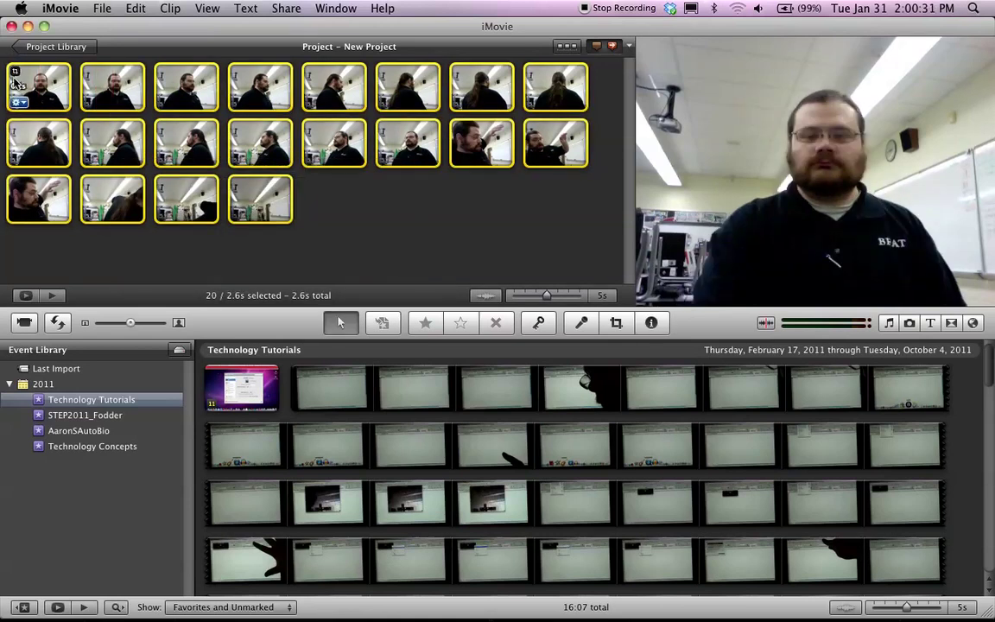
{"action": "key", "text": "space"}
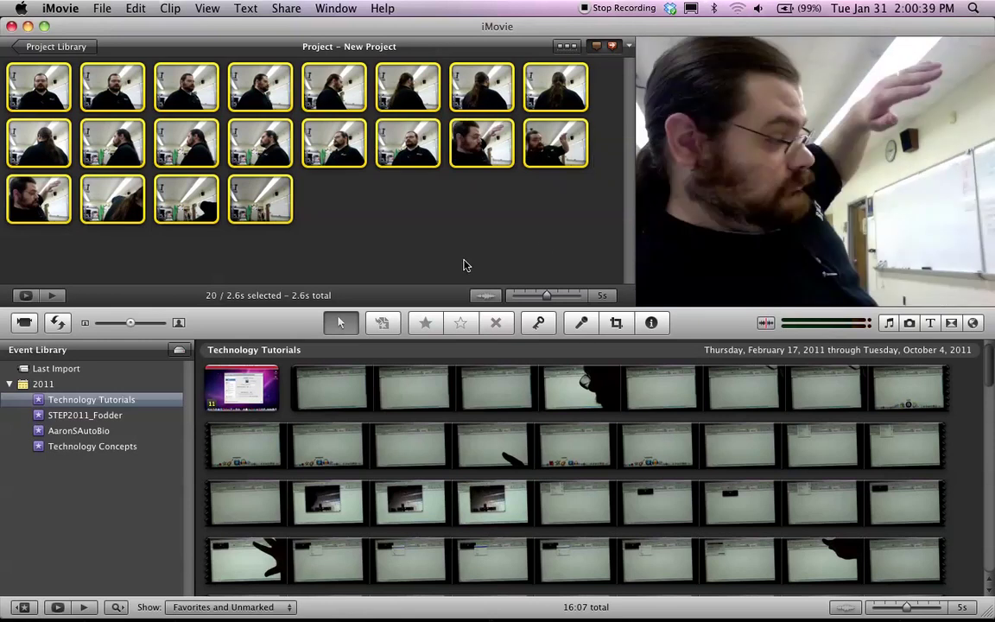
Step: Select the first 14 spin frames, paste them twice, and play the 6.4s project
{"action": "left_click", "coordinate": [463, 266]}
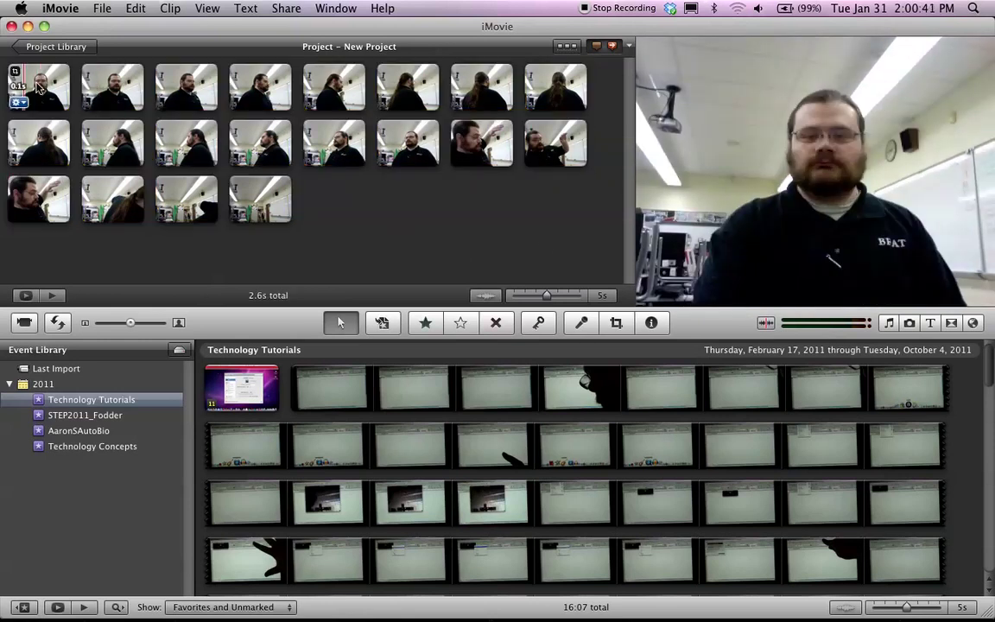
{"action": "left_click", "coordinate": [39, 87]}
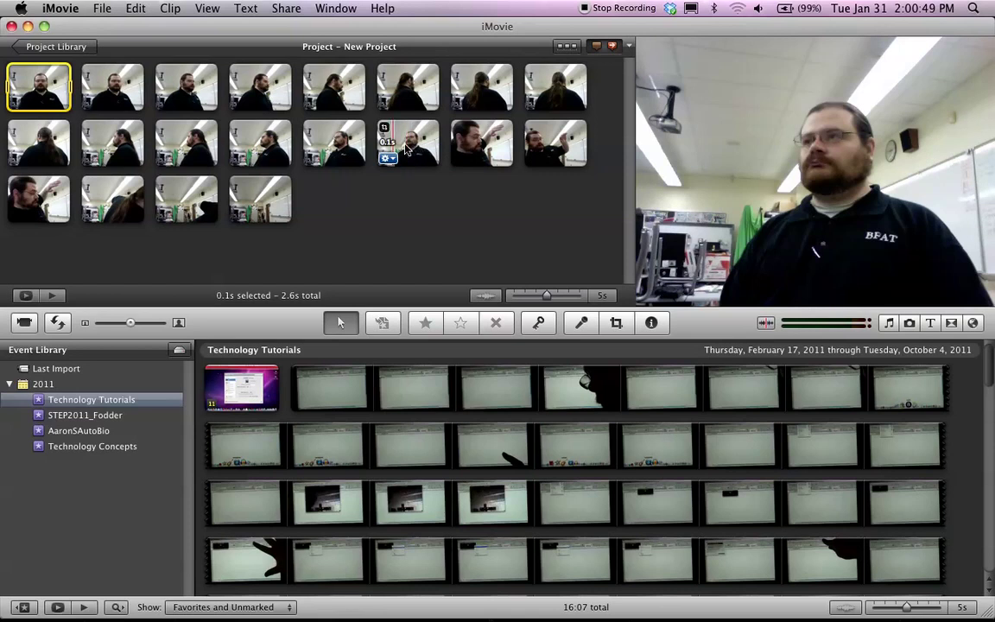
{"action": "left_click", "coordinate": [407, 149], "text": "shift"}
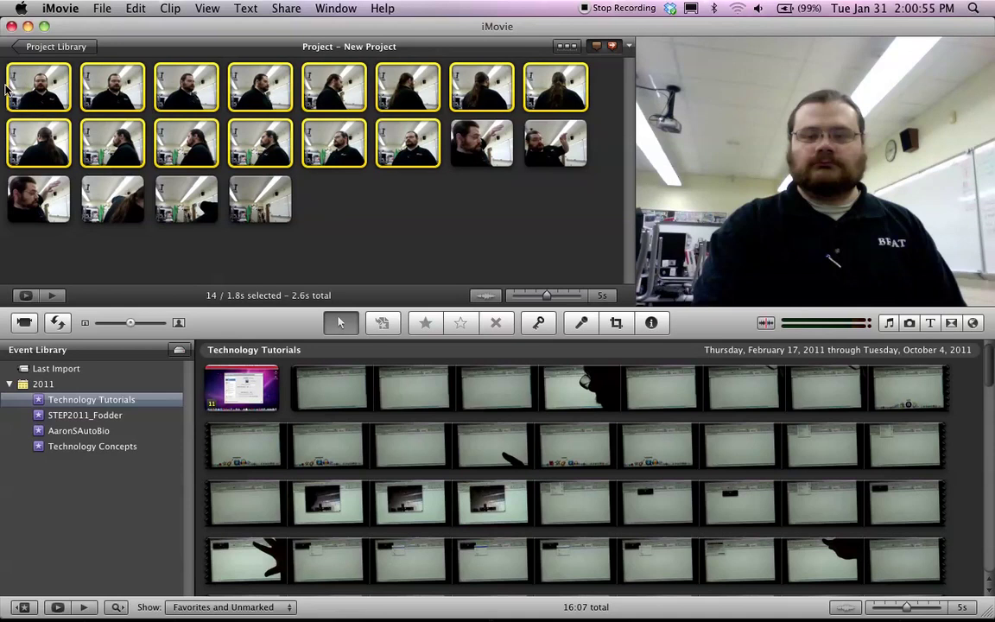
{"action": "key", "text": "super+v"}
{"action": "key", "text": "super+v"}
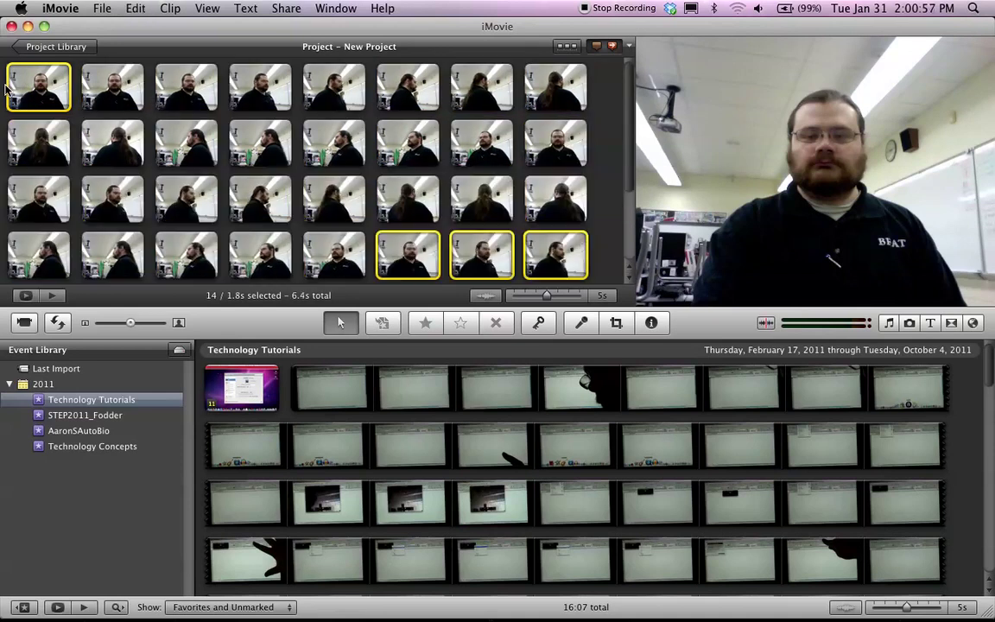
{"action": "key", "text": "space"}
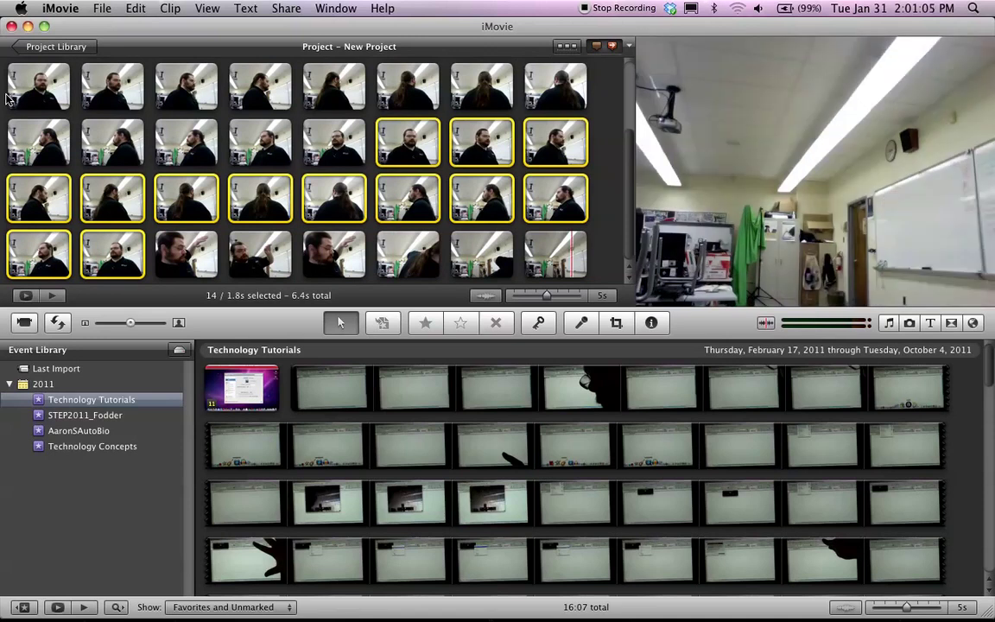
{"action": "scroll", "coordinate": [52, 155], "scroll_direction": "up", "scroll_amount": 3}
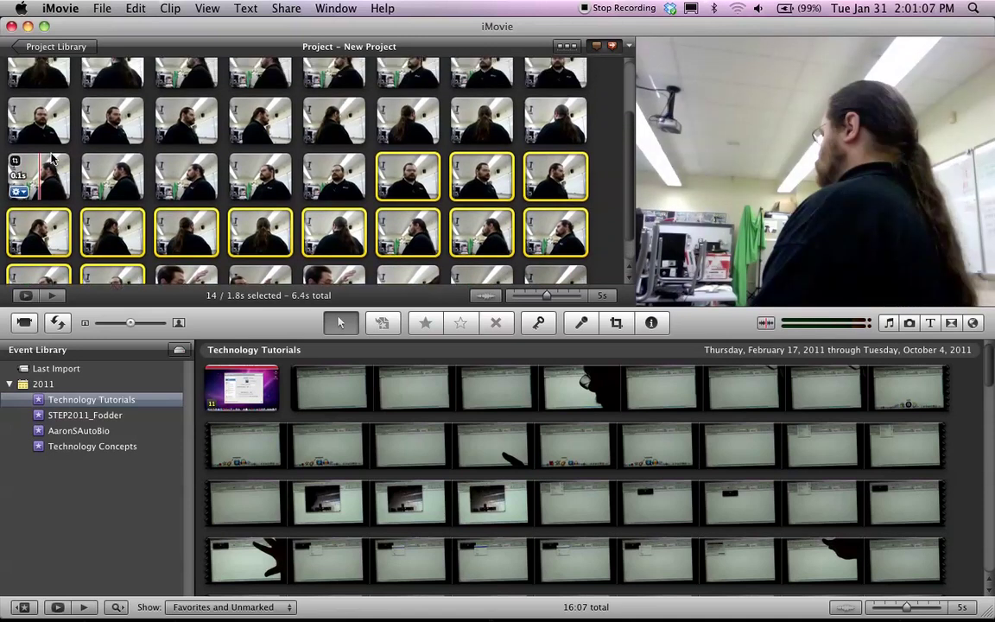
{"action": "scroll", "coordinate": [89, 189], "scroll_direction": "up", "scroll_amount": 1}
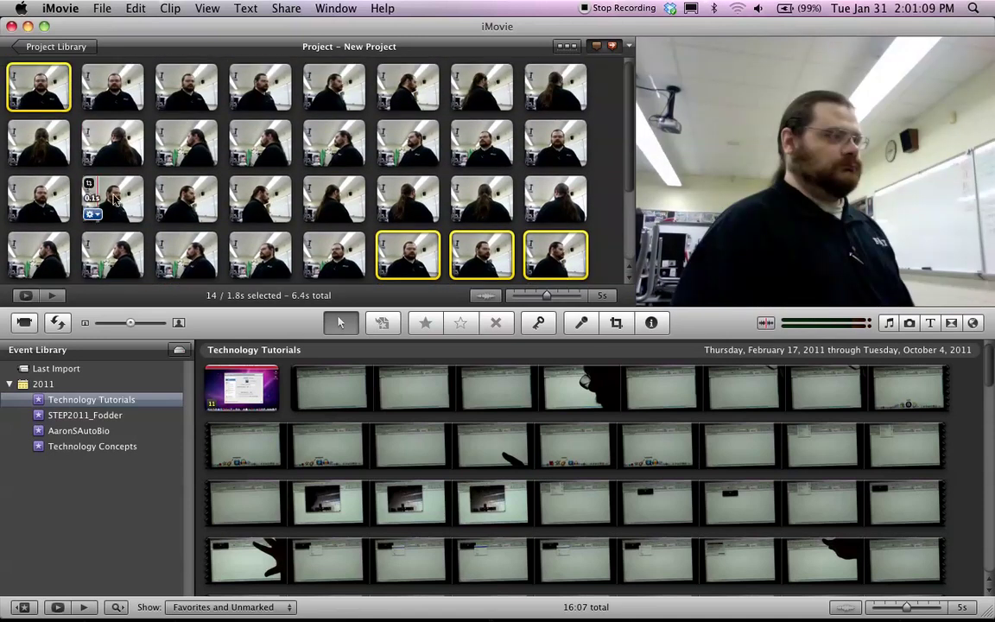
{"action": "left_click", "coordinate": [198, 142]}
{"action": "left_click", "coordinate": [164, 143]}
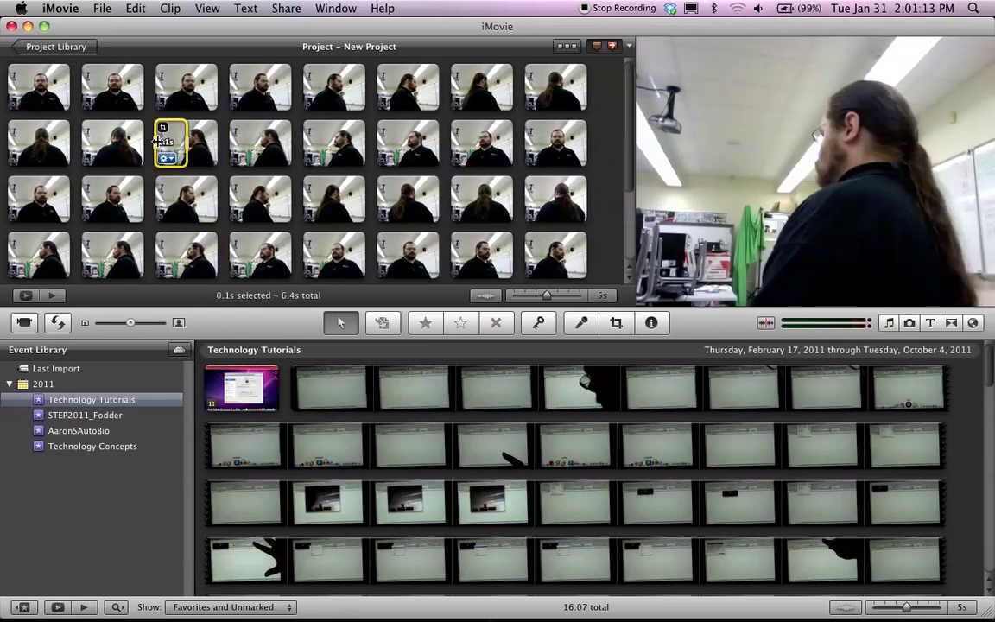
{"action": "key", "text": "i"}
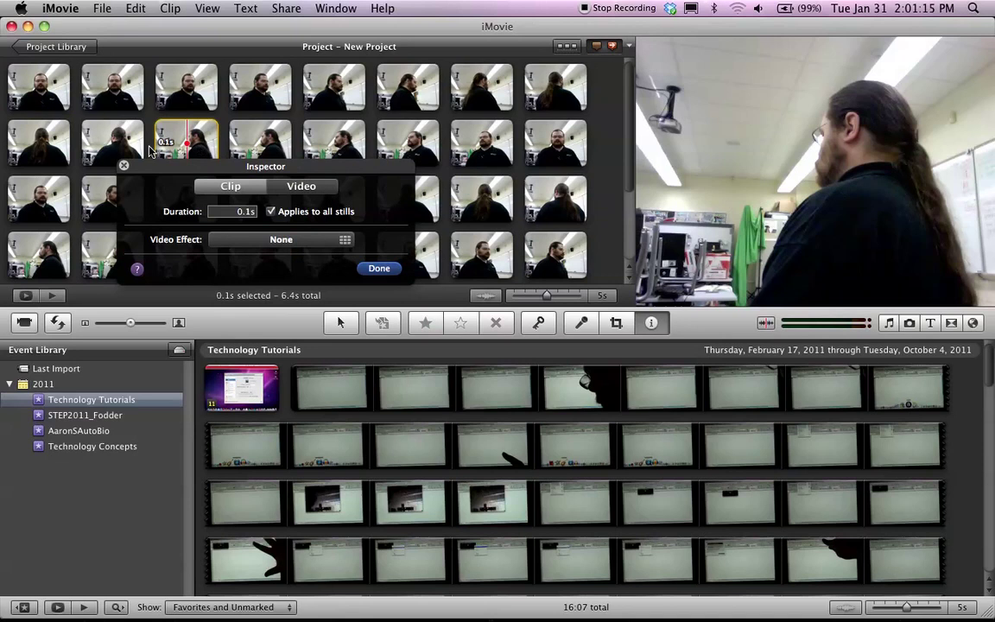
{"action": "left_click", "coordinate": [124, 164]}
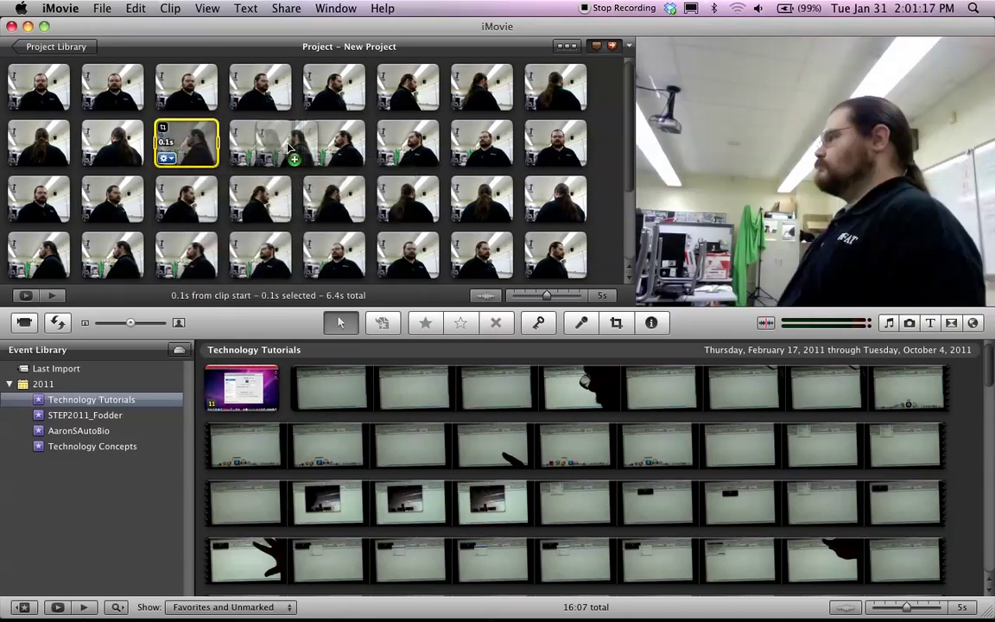
{"action": "left_click_drag", "start_coordinate": [289, 148], "coordinate": [183, 151]}
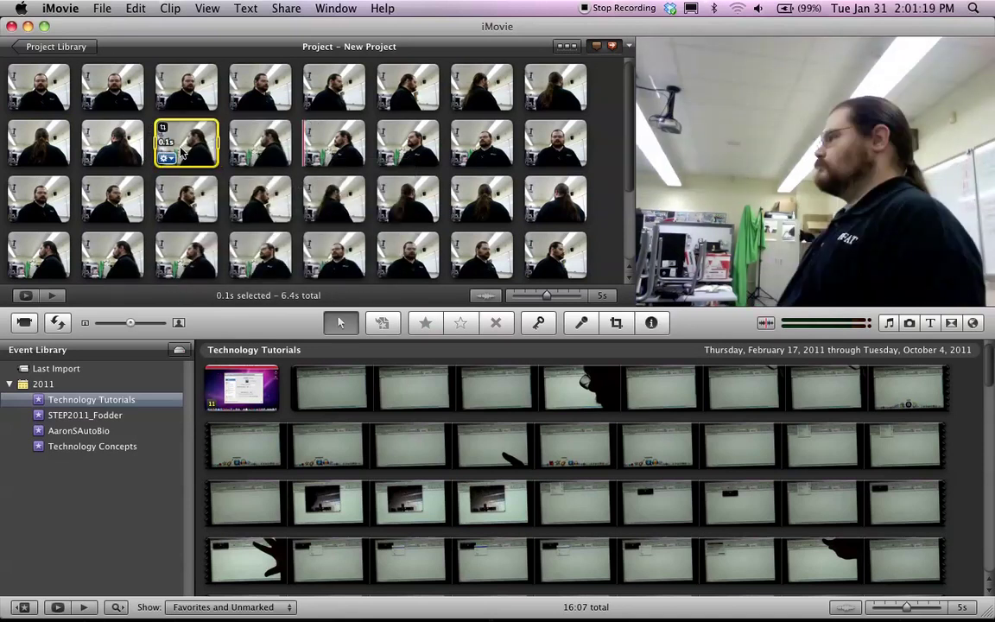
{"action": "left_click", "coordinate": [147, 170]}
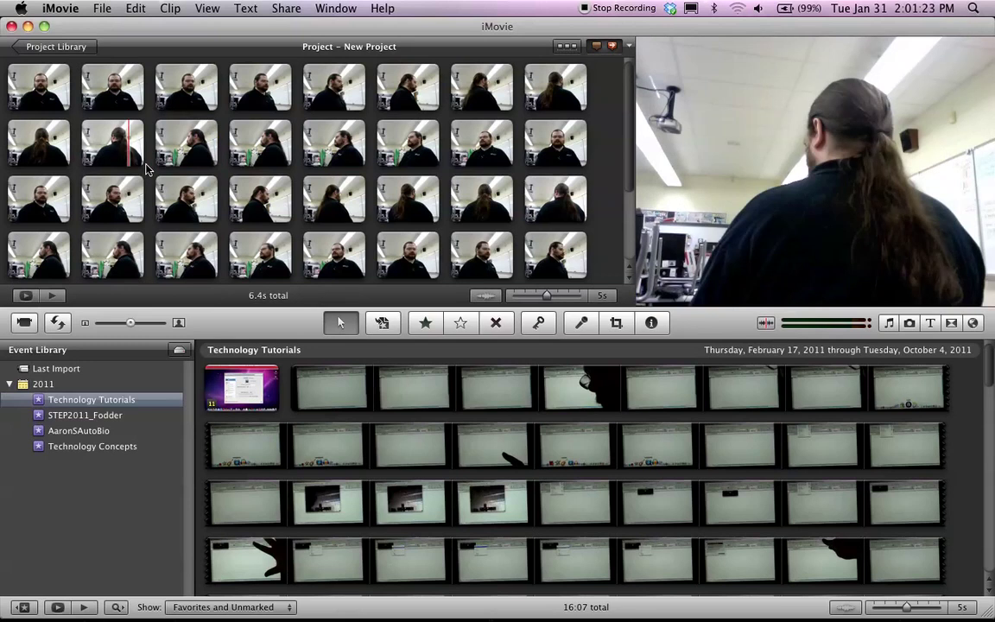
{"action": "key", "text": "space"}
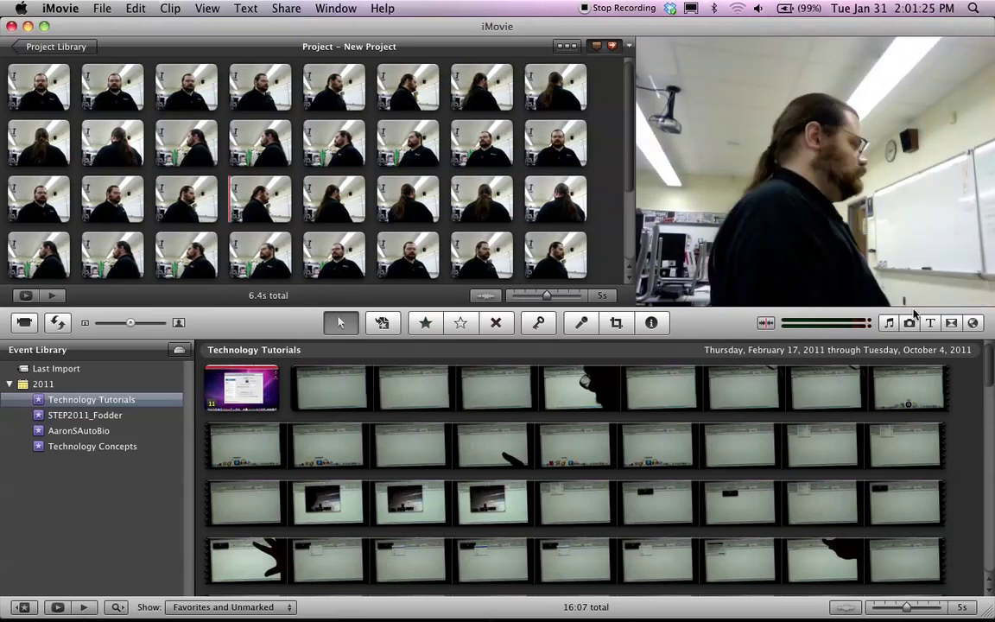
{"action": "left_click", "coordinate": [933, 328]}
Step: Open the Titles browser and scroll through the available title styles
{"action": "left_click", "coordinate": [932, 324]}
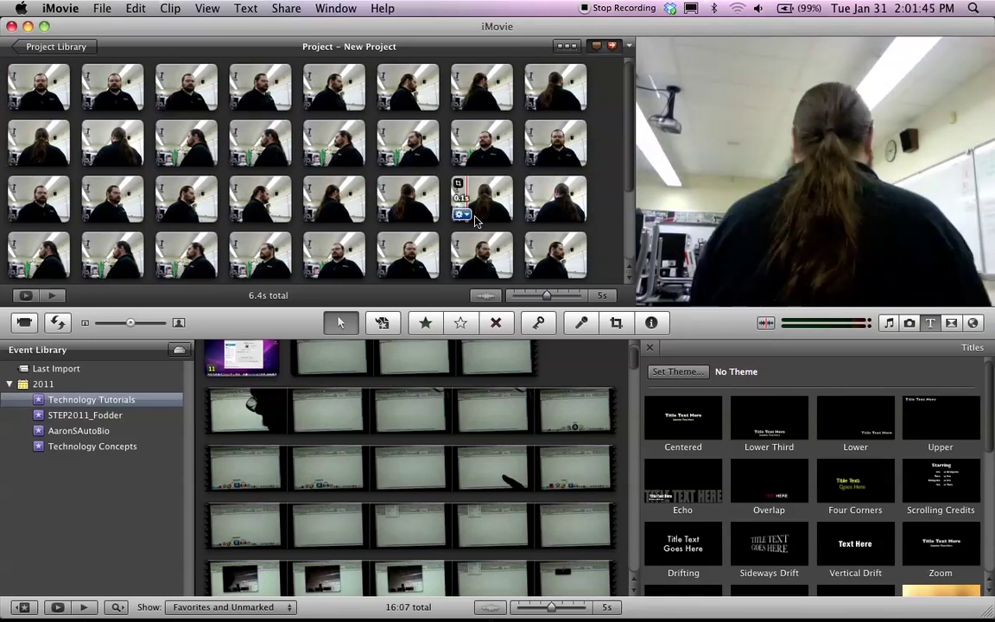
{"action": "scroll", "coordinate": [474, 224], "scroll_direction": "down", "scroll_amount": 2}
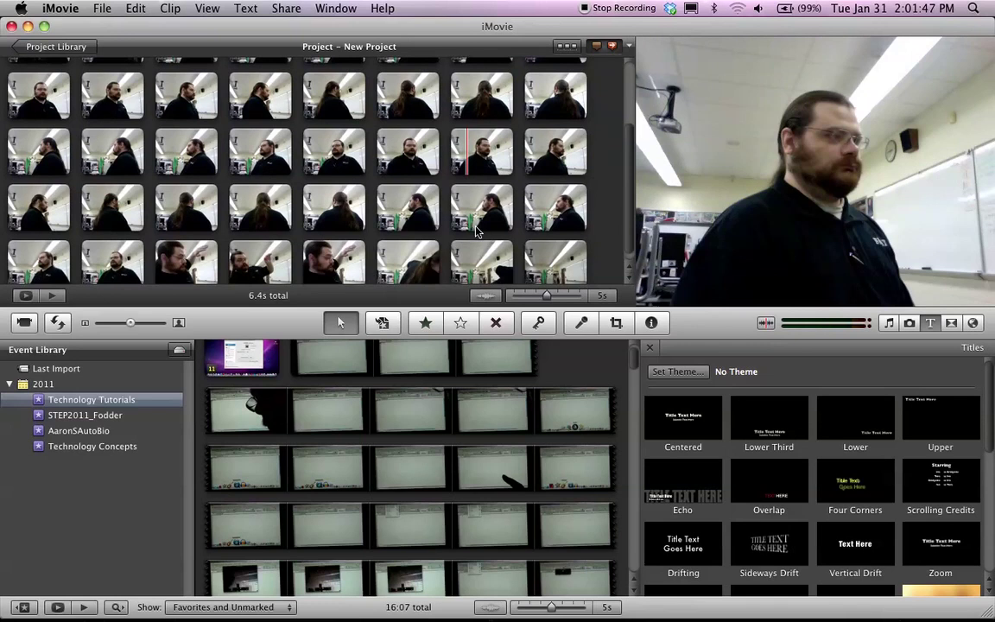
{"action": "scroll", "coordinate": [474, 230], "scroll_direction": "down", "scroll_amount": 1}
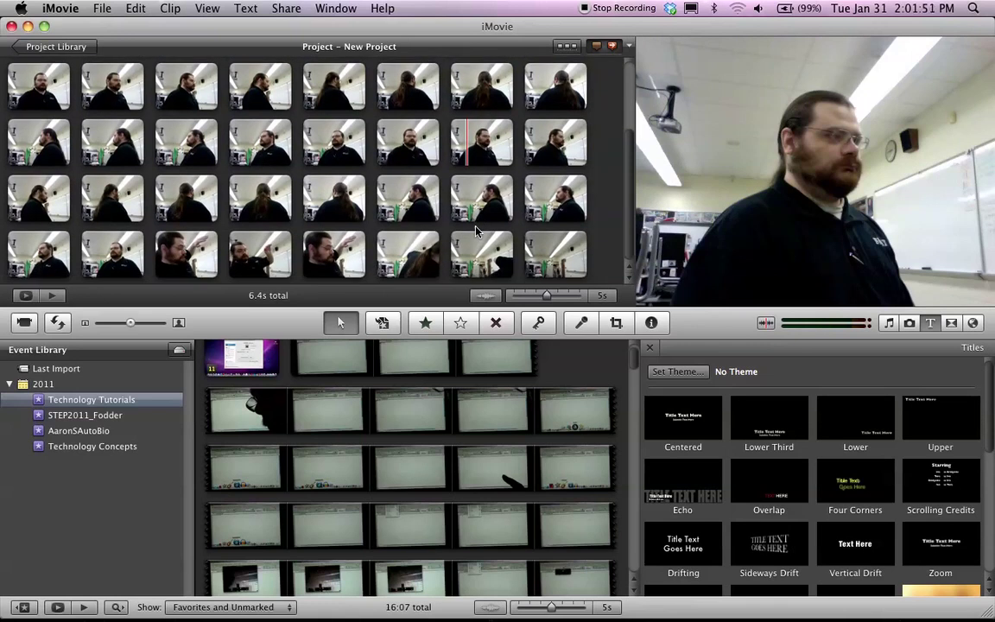
{"action": "left_click", "coordinate": [288, 8]}
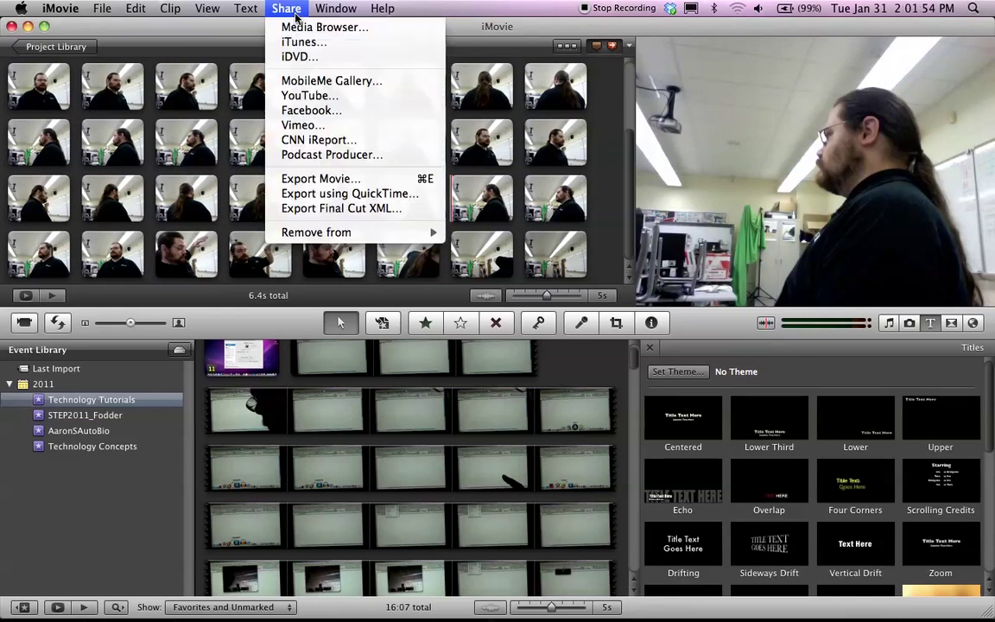
{"action": "left_click", "coordinate": [343, 179]}
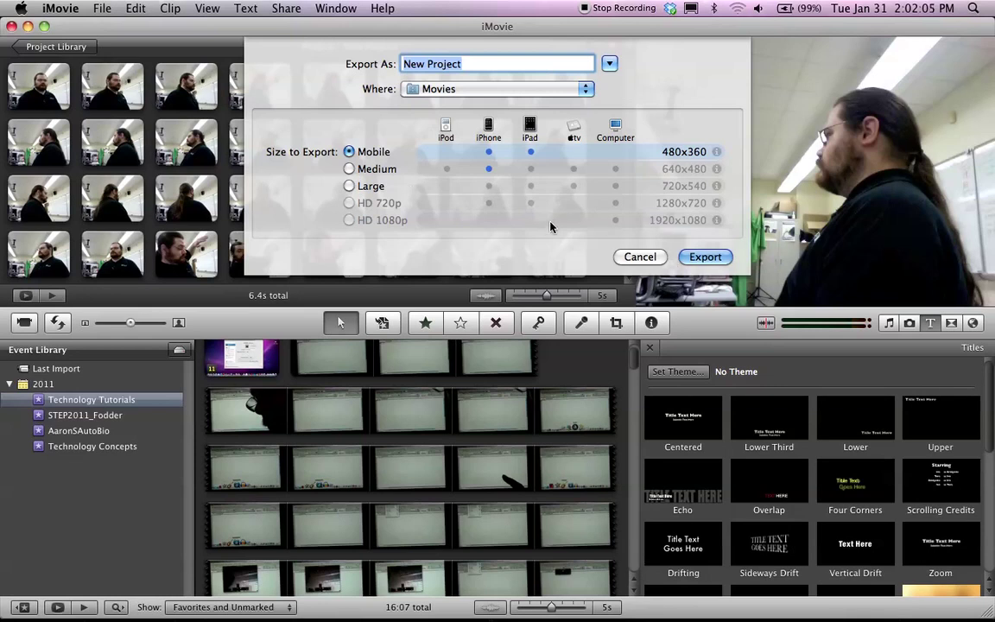
{"action": "left_click", "coordinate": [639, 257]}
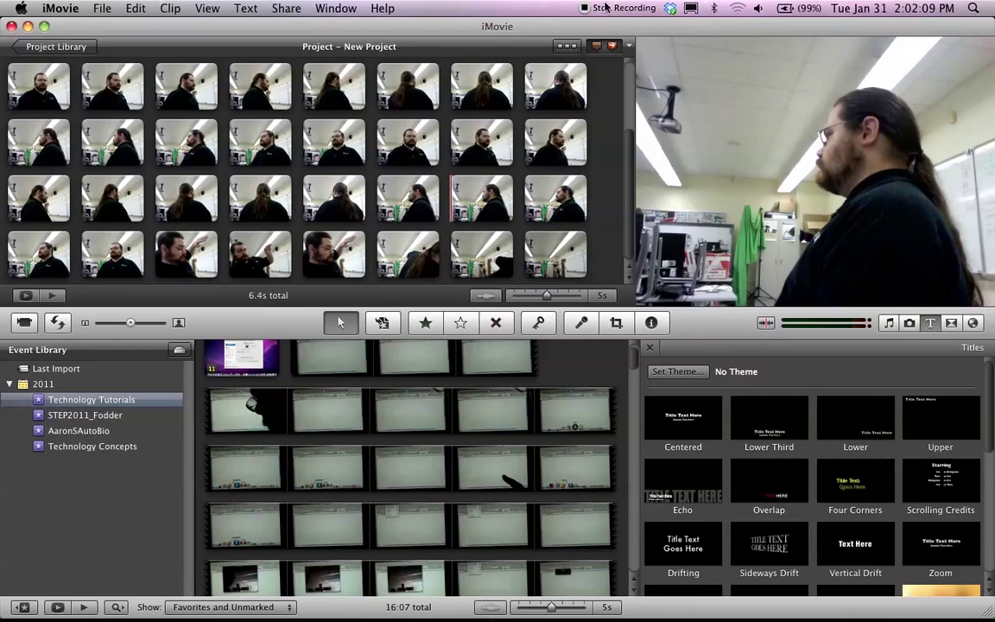